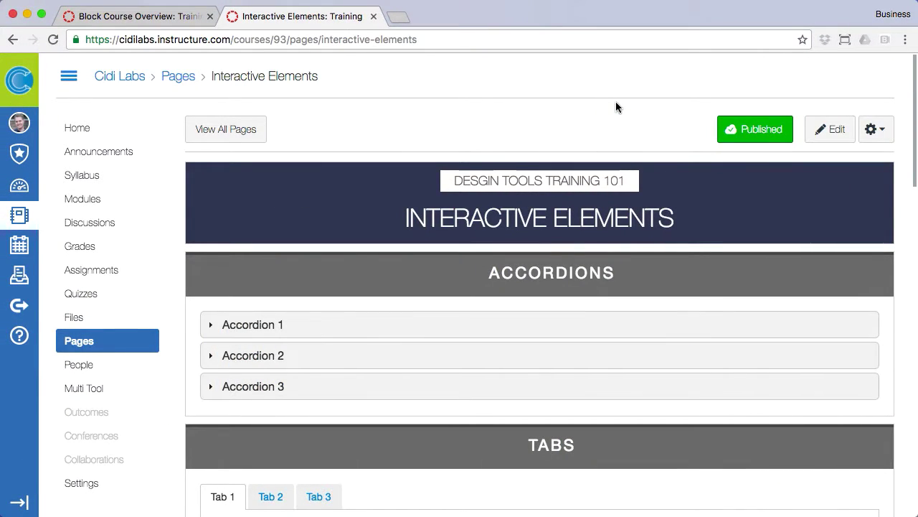
Step: Expand Accordion 1, Accordion 2 and Accordion 3 in turn to preview their content
scroll(616, 106, down, 3)
scroll(615, 102, down, 2)
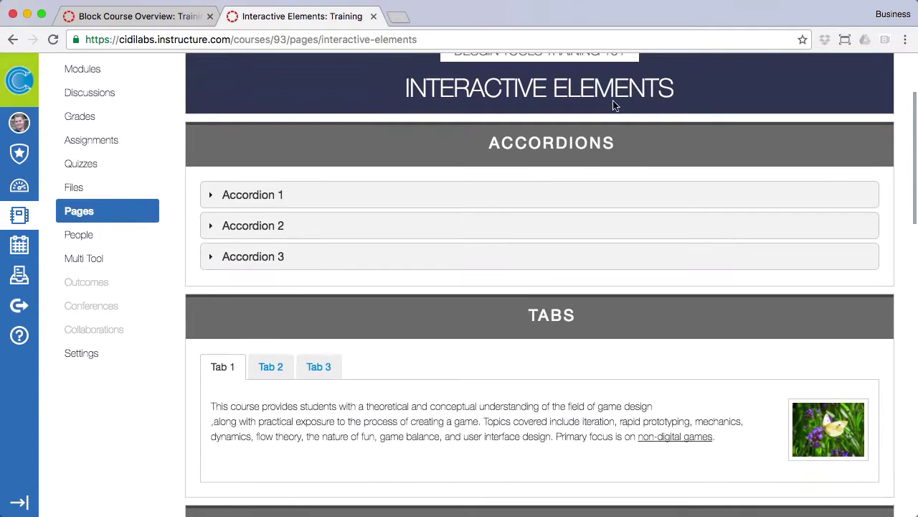
click(493, 205)
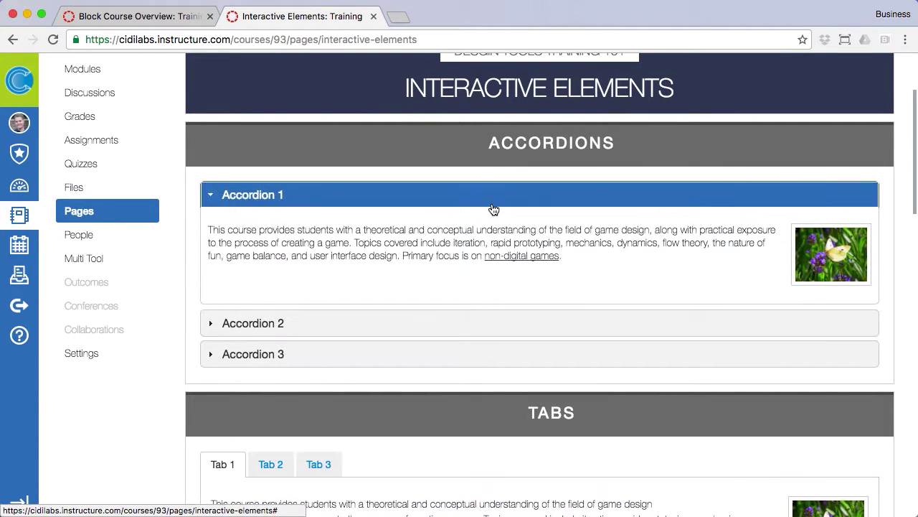
click(470, 325)
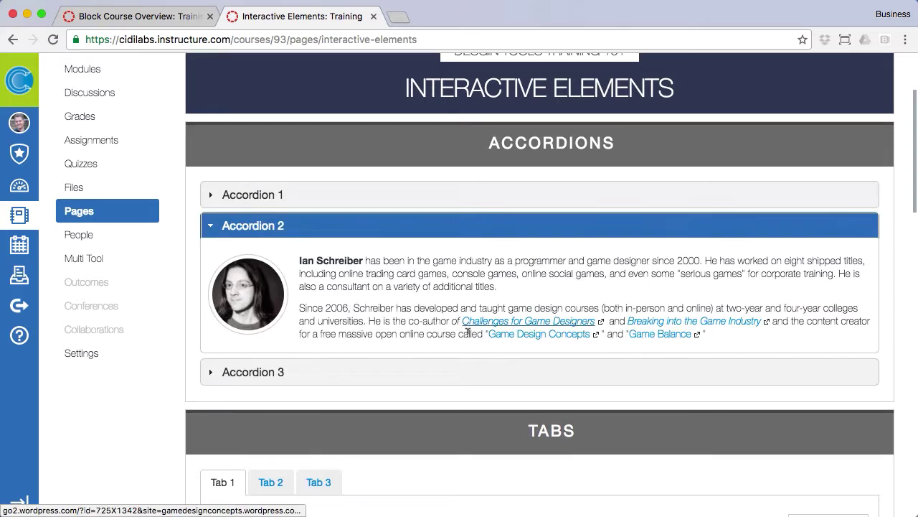
click(462, 381)
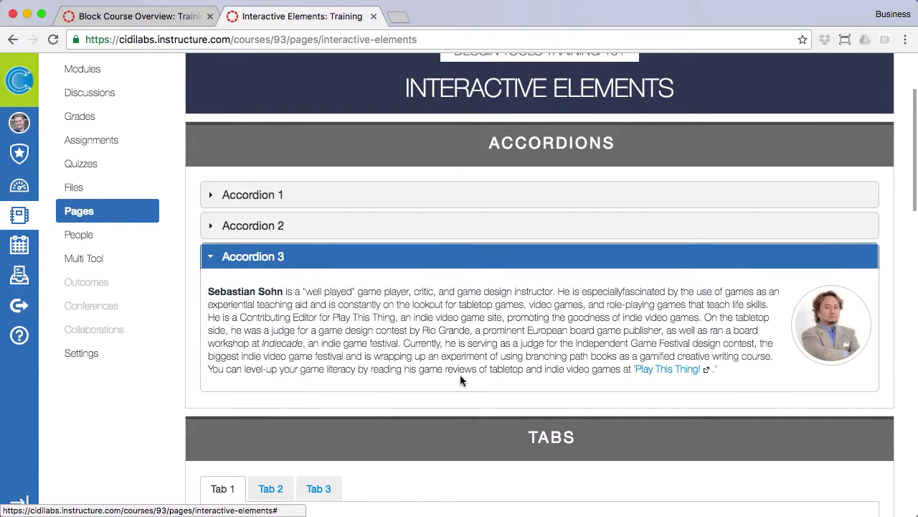
Step: Preview Tab 2 and Tab 3, then return to the Tab 1 course description
scroll(461, 379, down, 5)
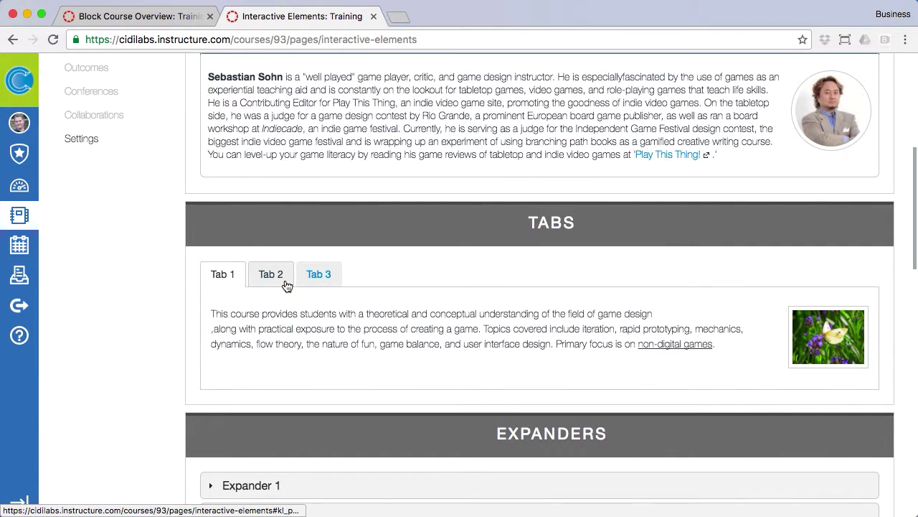
click(284, 277)
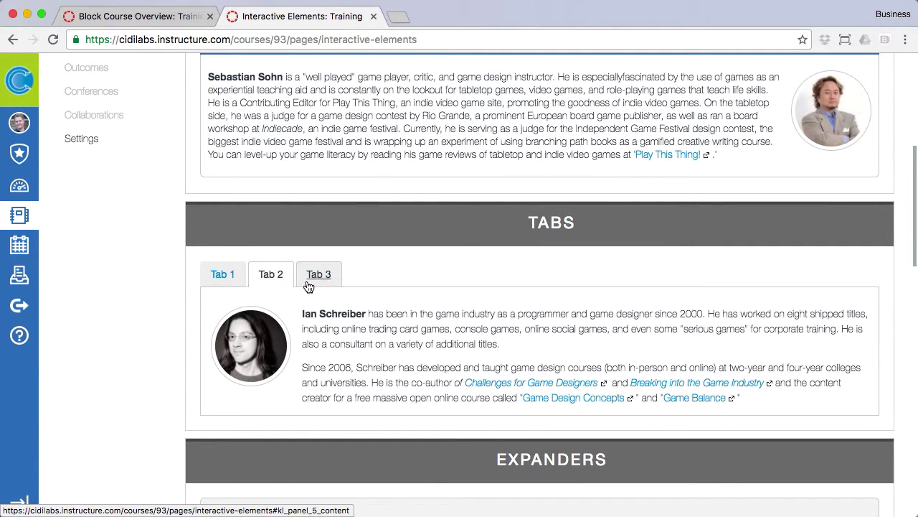
click(308, 278)
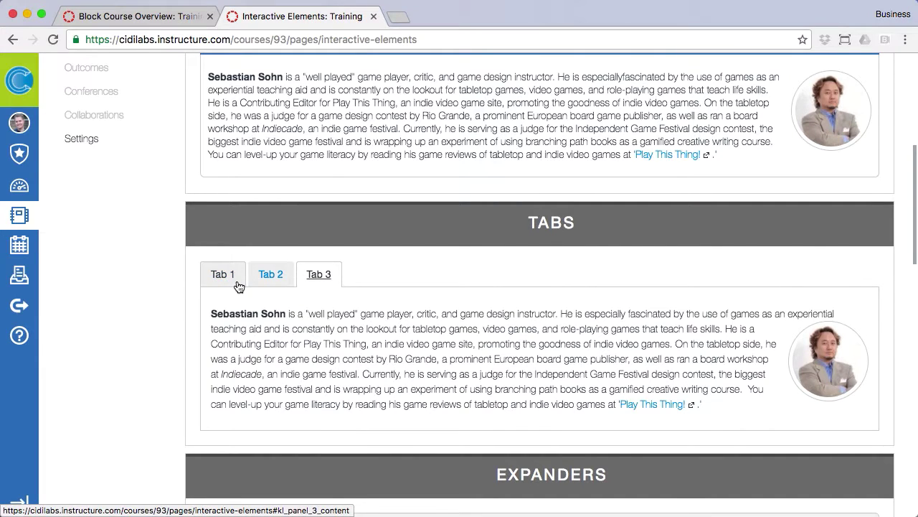
click(238, 278)
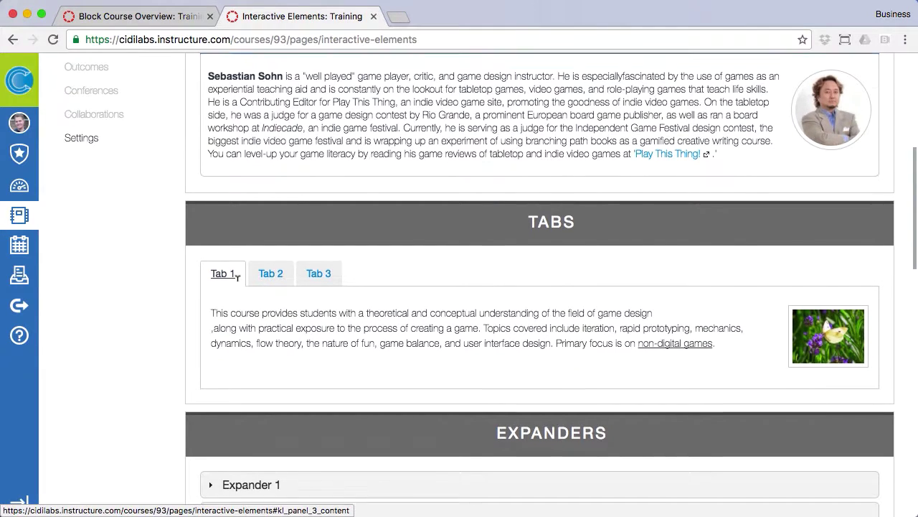
Step: Expand Expanders 1, 2 and 3, then collapse all three again
scroll(239, 276, down, 5)
click(386, 127)
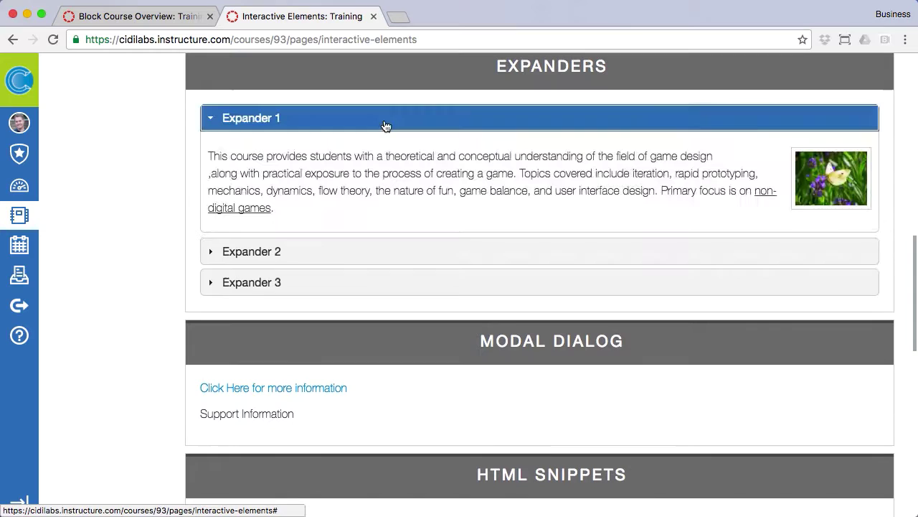
click(366, 253)
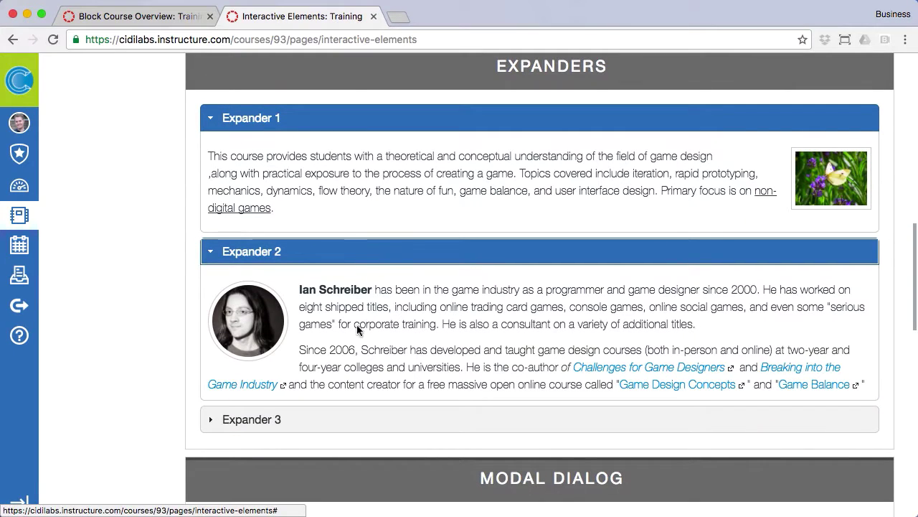
click(353, 423)
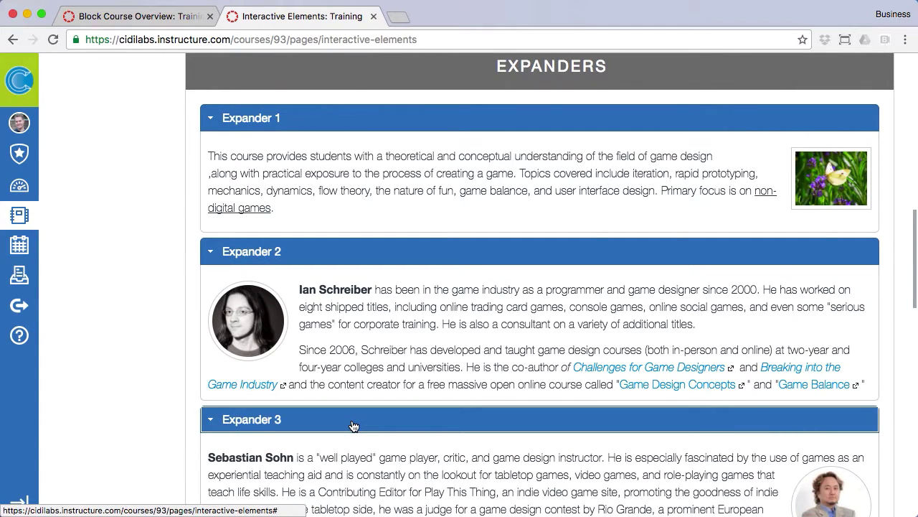
click(353, 426)
click(368, 258)
click(375, 127)
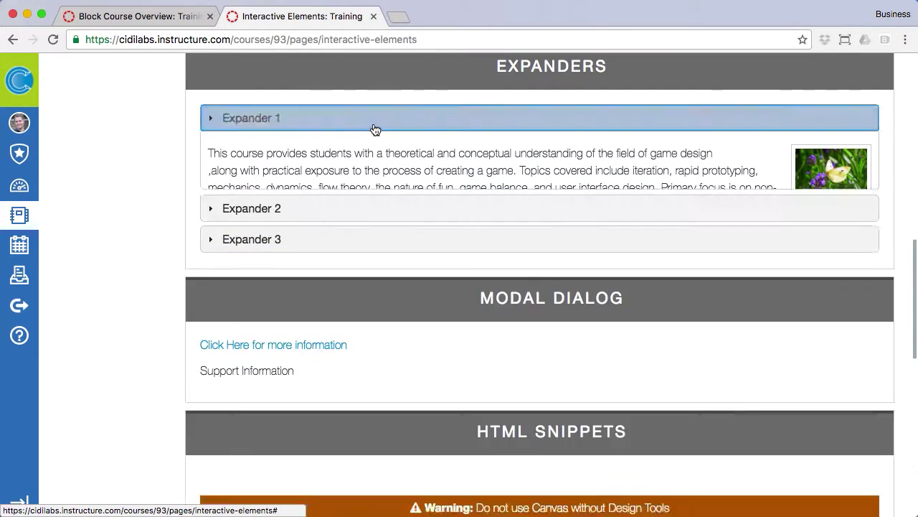
Step: Show the More Information modal and close it again
scroll(375, 129, down, 2)
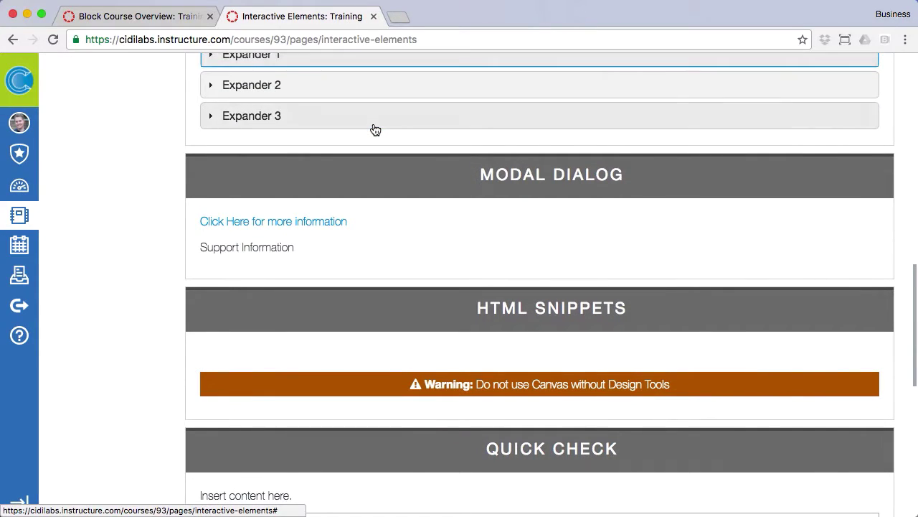
click(340, 223)
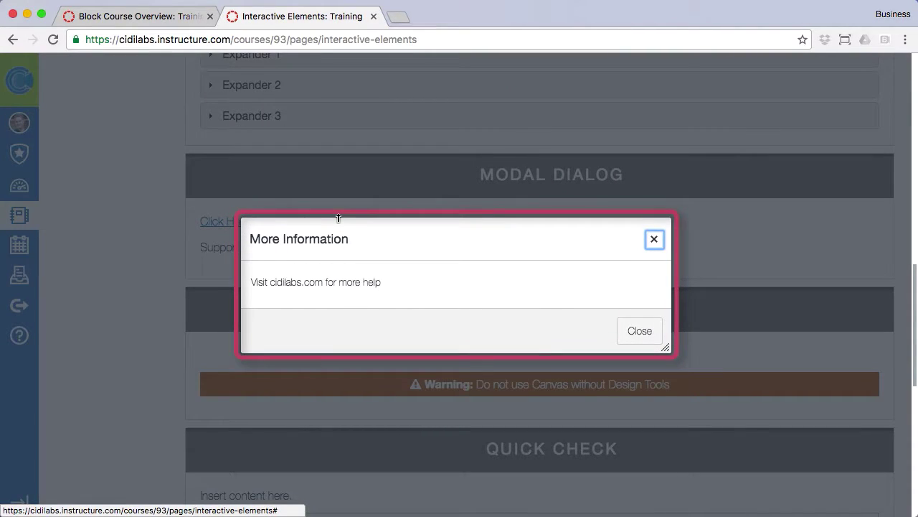
click(622, 340)
Step: Answer the Quick Check with 'No idea' and 'There is no way...', then 'Design Tools'
scroll(622, 338, down, 5)
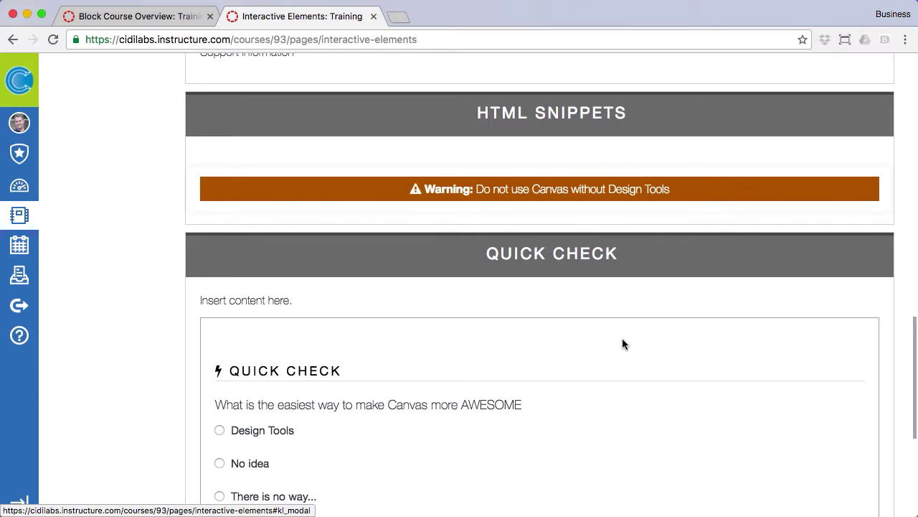
scroll(622, 345, down, 5)
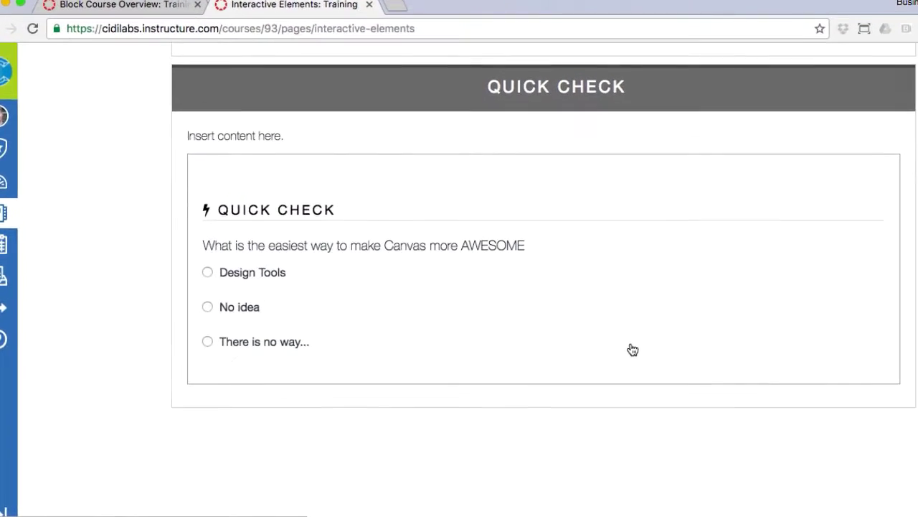
click(223, 310)
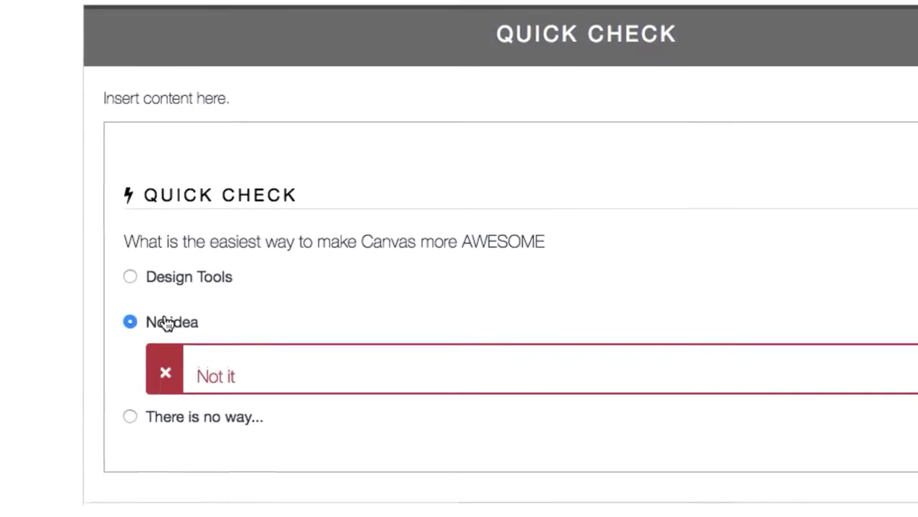
click(115, 446)
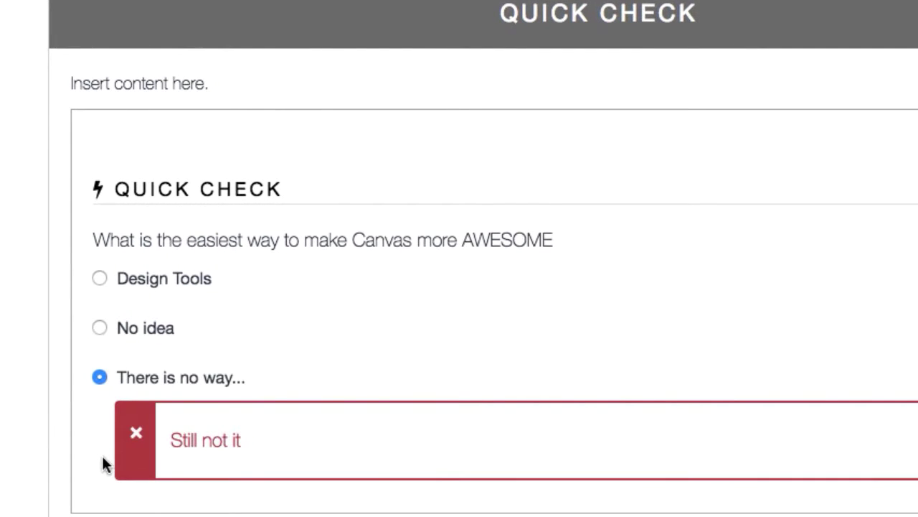
click(101, 279)
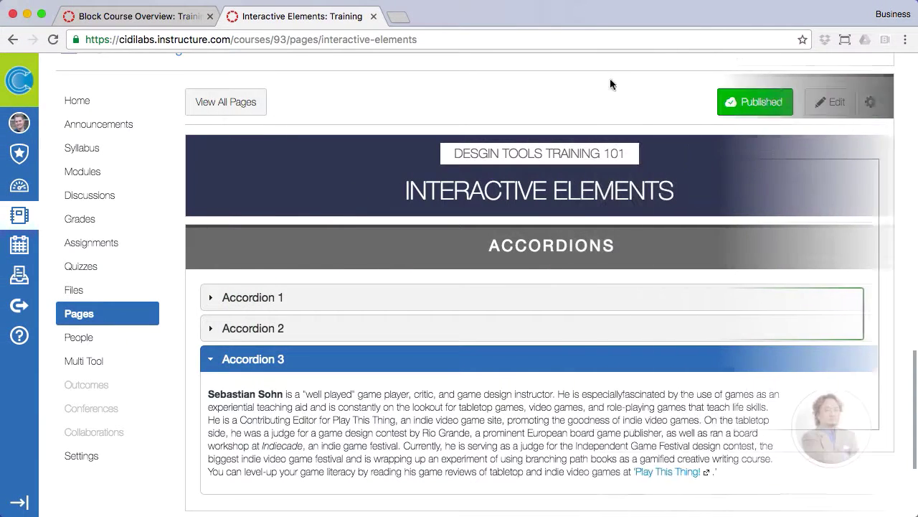
Step: Edit the Interactive Elements page and load the existing accordion's settings in Design Tools
click(834, 100)
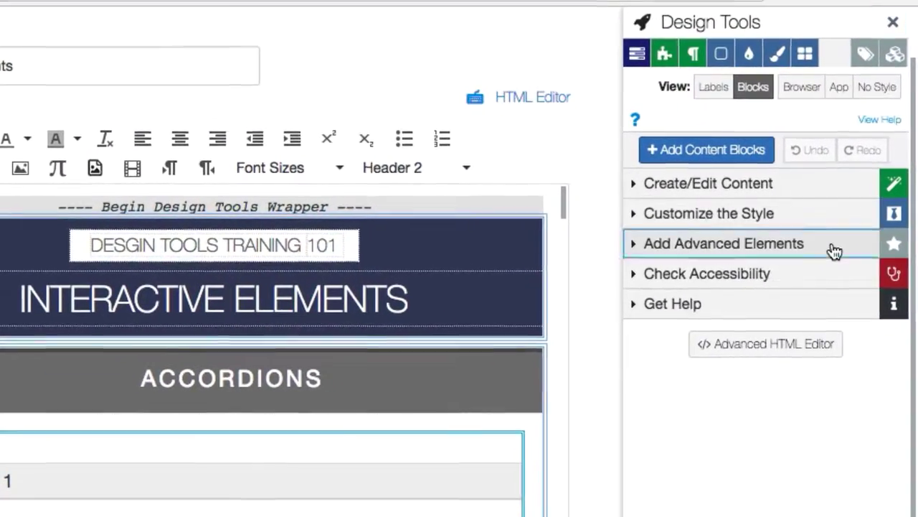
click(838, 247)
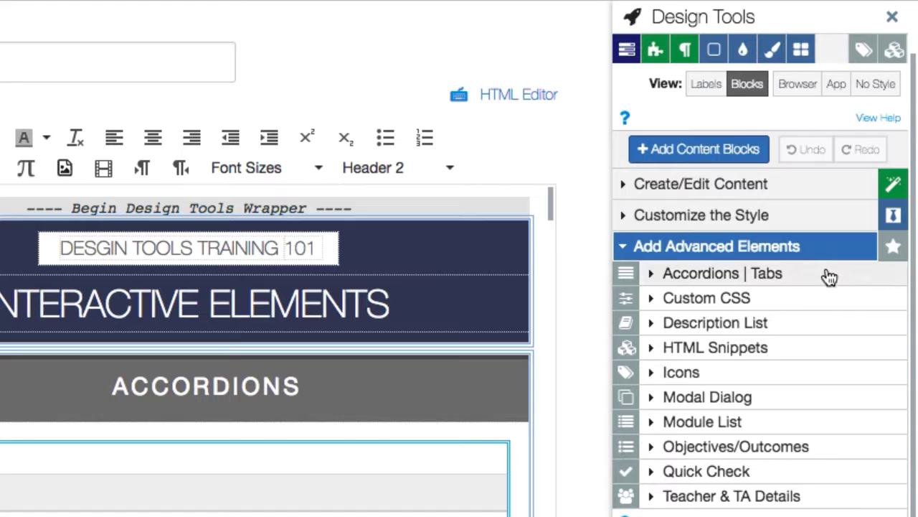
click(827, 282)
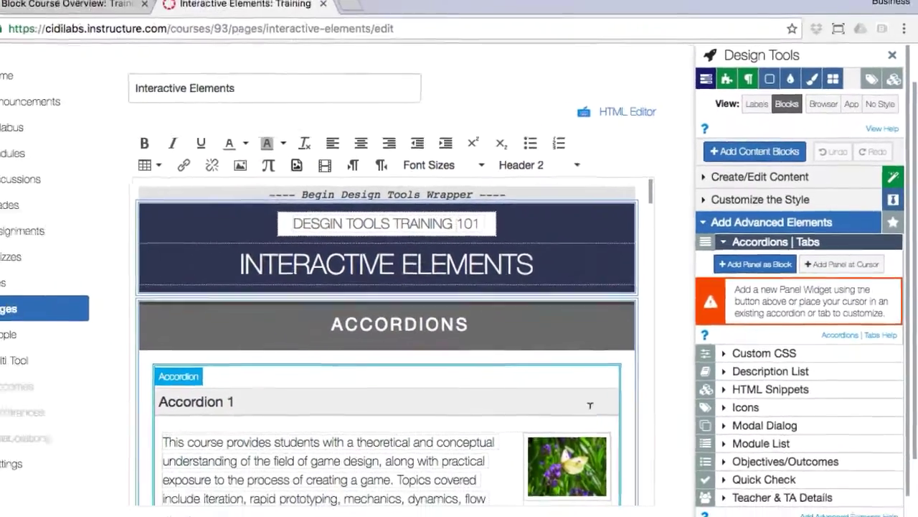
click(502, 467)
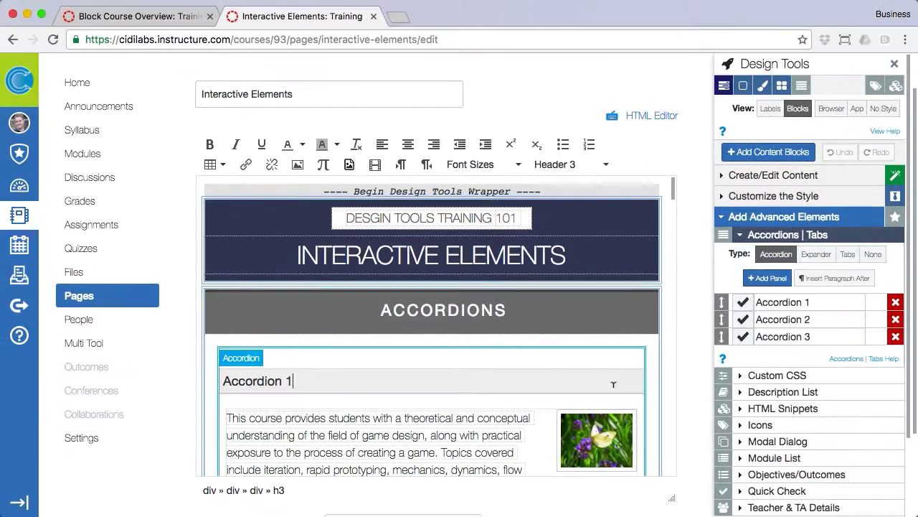
Step: Try the Expander, Tabs and None styles, then return the block to Accordion
click(816, 254)
click(848, 256)
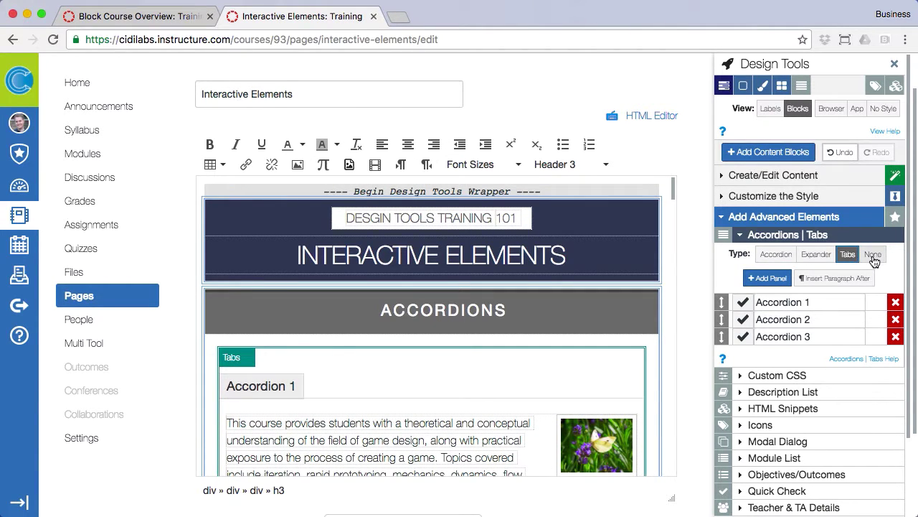
click(873, 255)
click(792, 257)
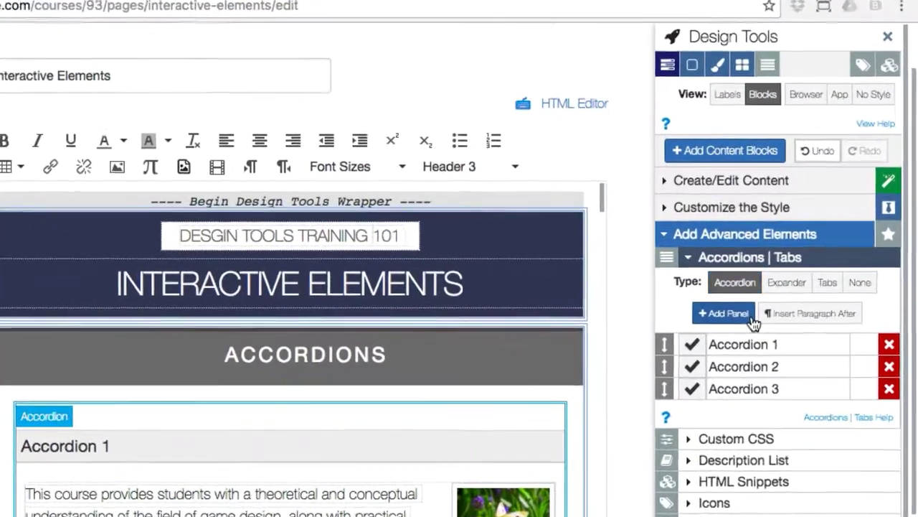
Step: Add and remove a panel, keep Accordion 3 third, and make Accordion 2 open by default
click(789, 281)
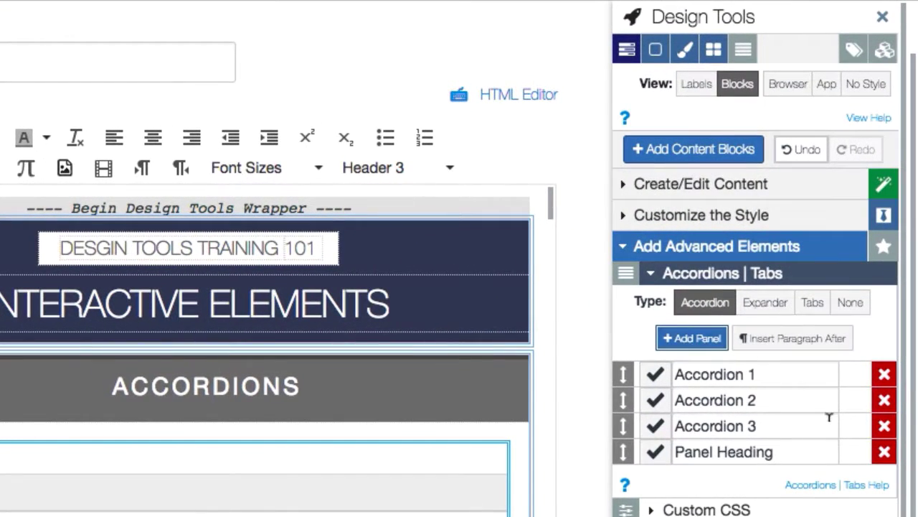
click(881, 460)
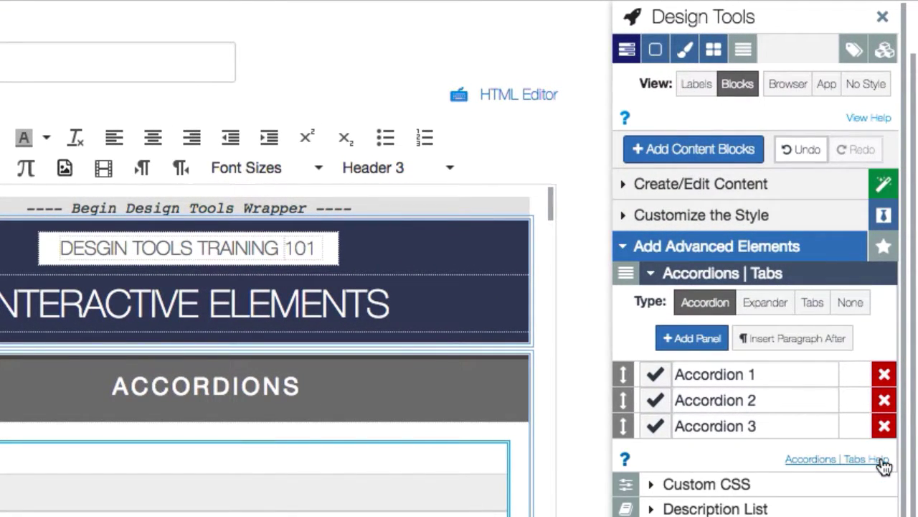
mouse_move(859, 430)
mouse_down()
mouse_move(859, 374)
mouse_move(861, 438)
mouse_up()
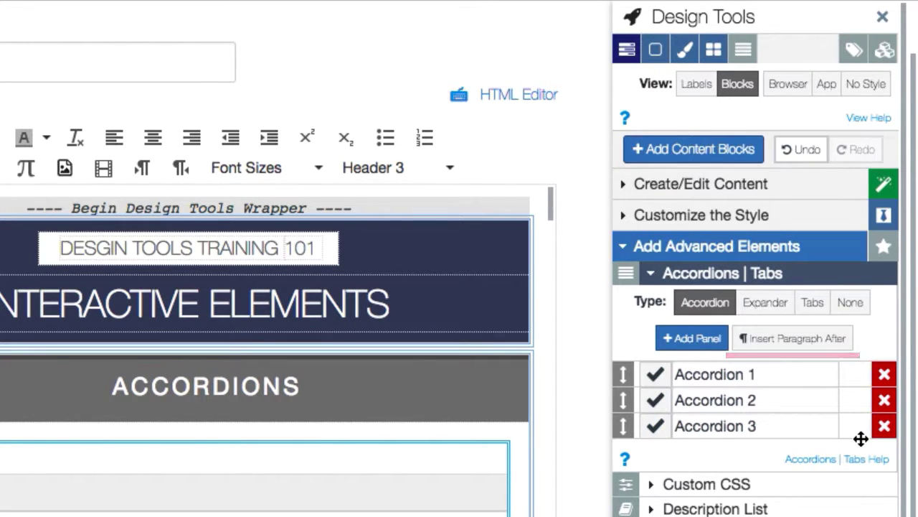
click(664, 408)
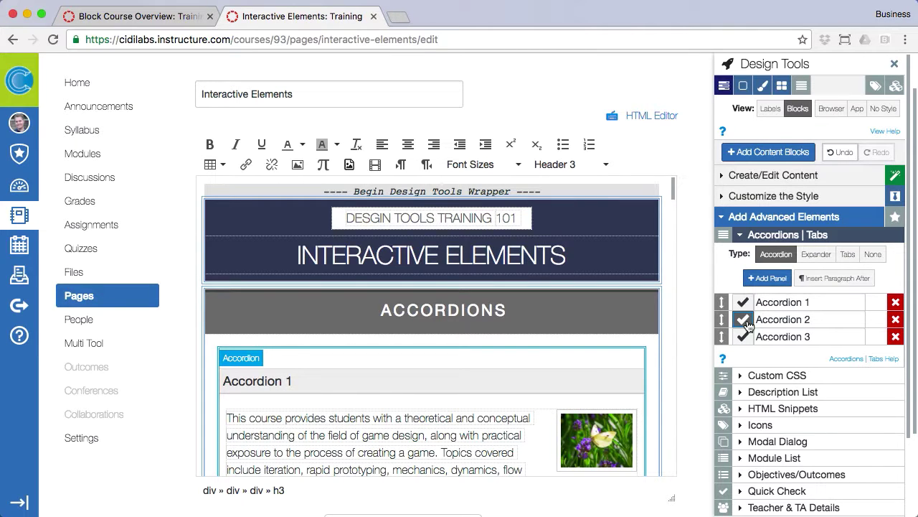
Step: Make the 'Support Information' text a second trigger for the modal dialog
click(836, 441)
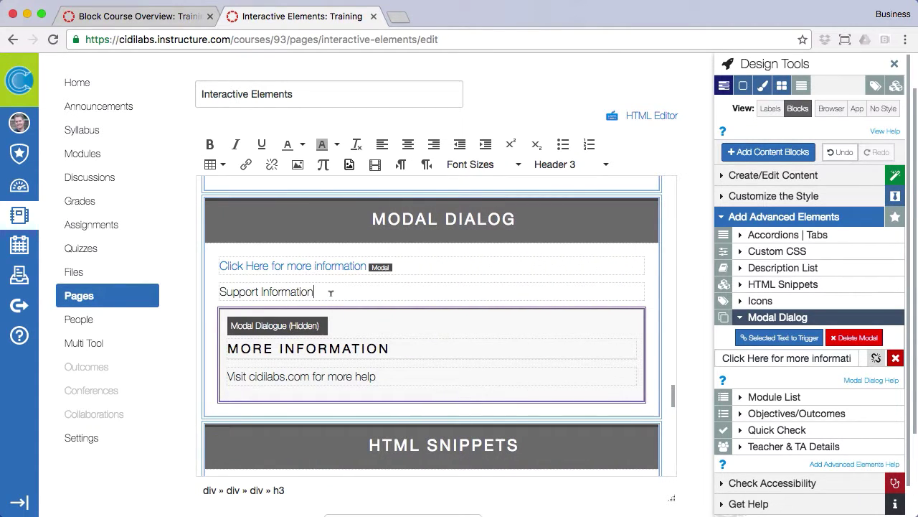
drag(330, 292, 246, 290)
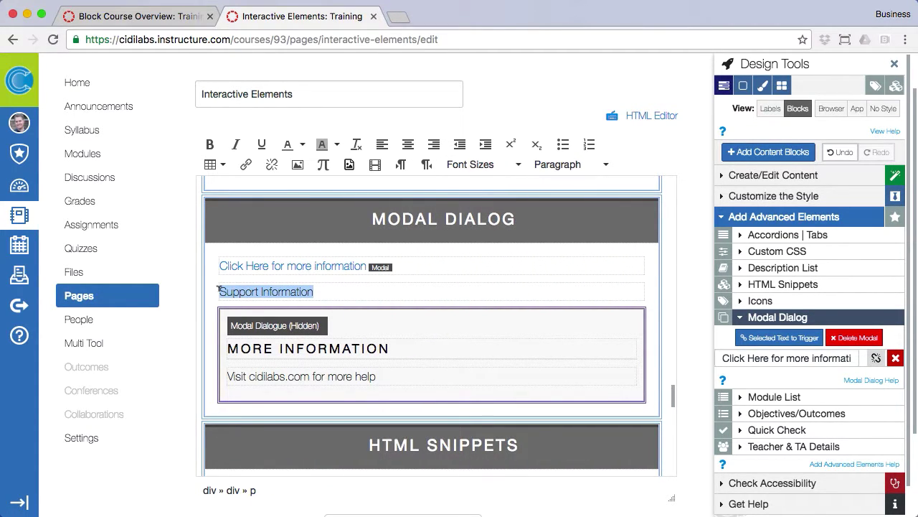
click(743, 342)
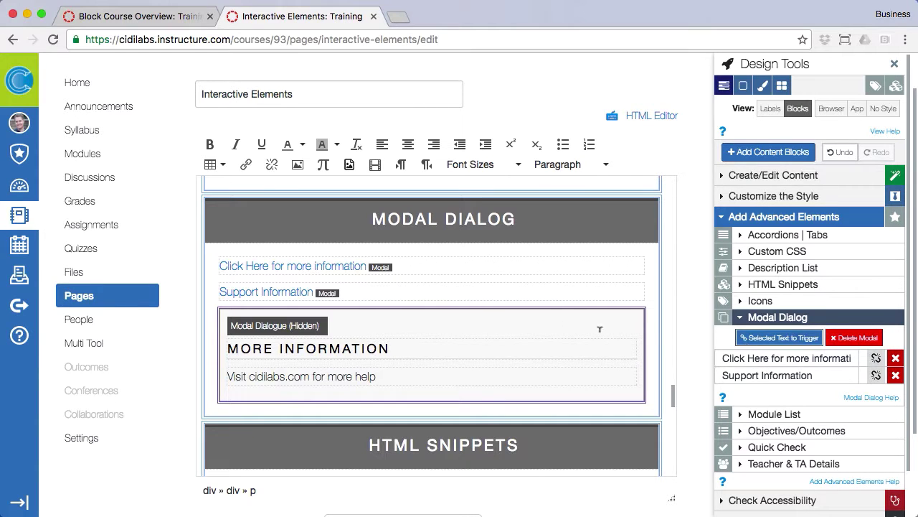
Step: Retitle the modal 'SUPPORT INFORMATION' and edit its body to 'Visit cidilabs.com for more Support'
drag(275, 348, 229, 348)
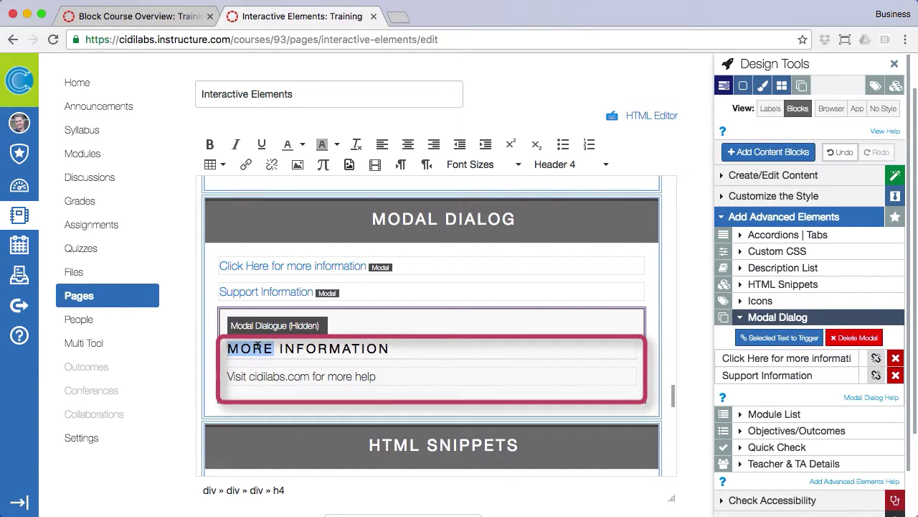
text(SUPPORT)
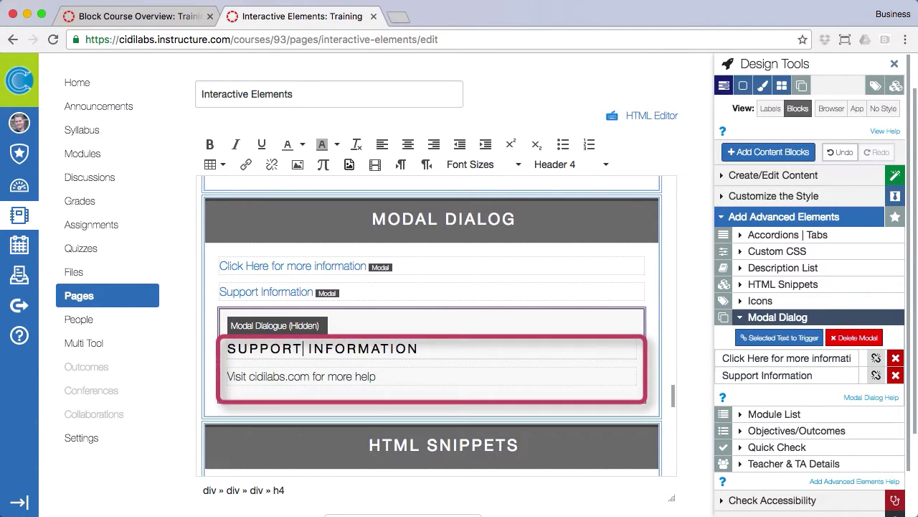
double_click(335, 374)
double_click(363, 373)
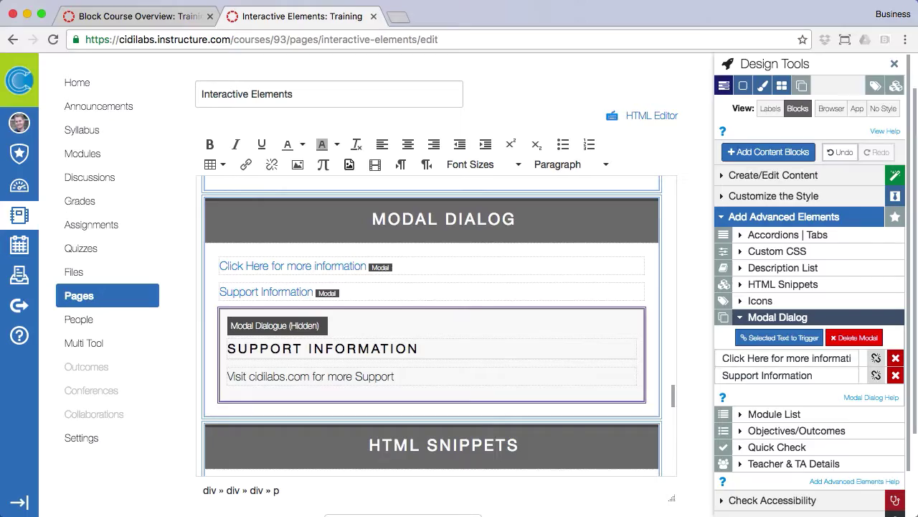
scroll(431, 323, down, 5)
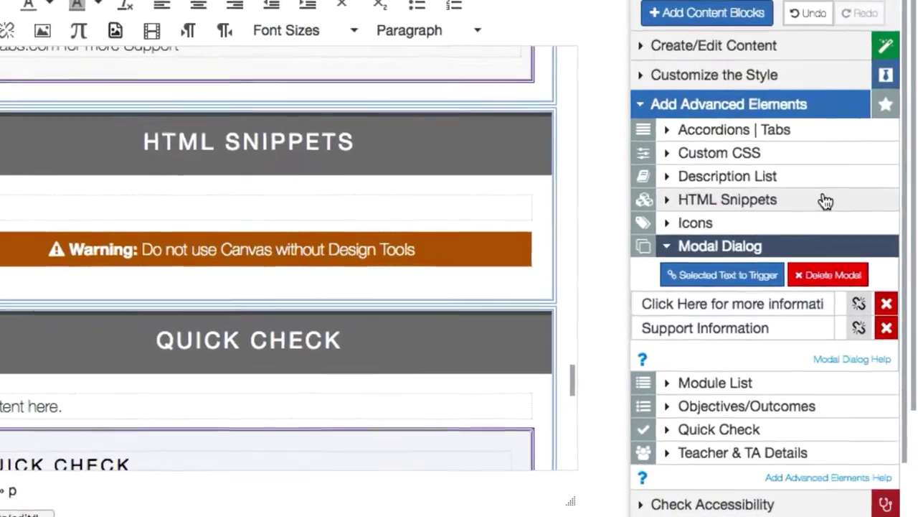
Step: Insert the 'Block Alert: Success' HTML snippet from the snippets preview, then close the preview
click(848, 274)
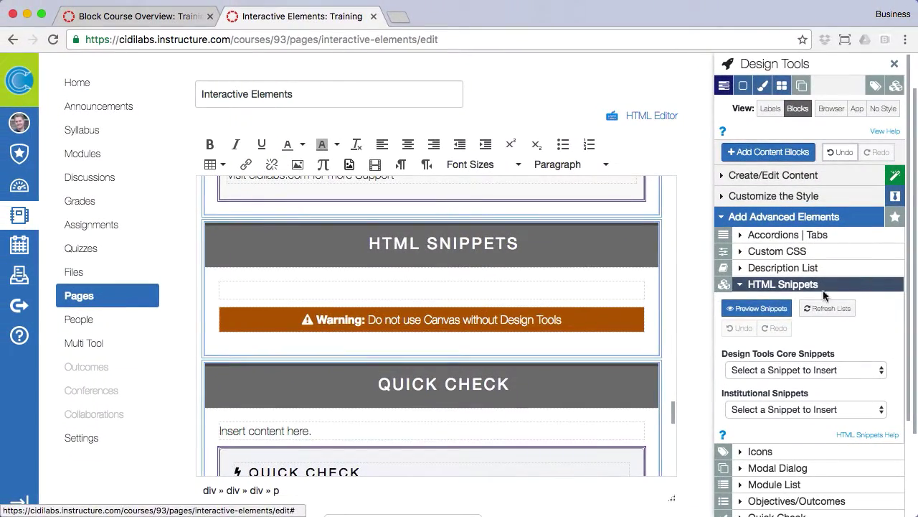
click(757, 308)
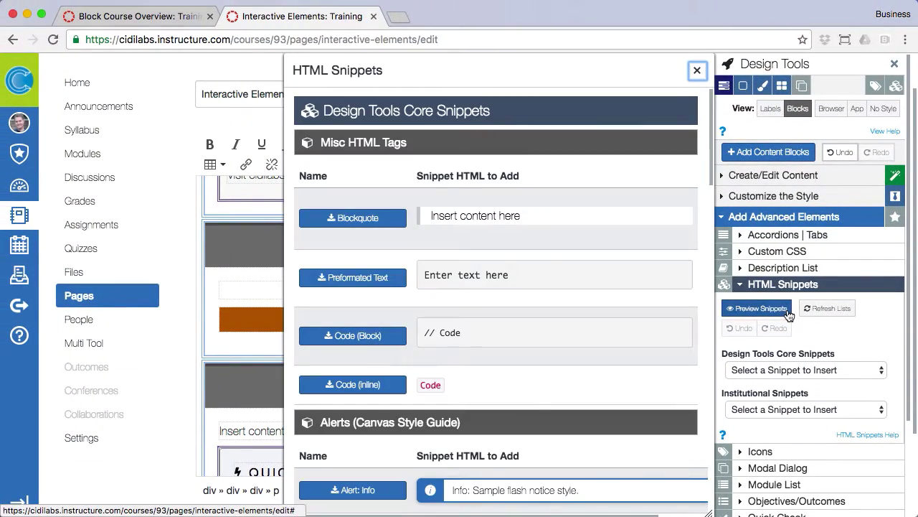
scroll(711, 214, down, 3)
drag(711, 214, 700, 396)
click(373, 249)
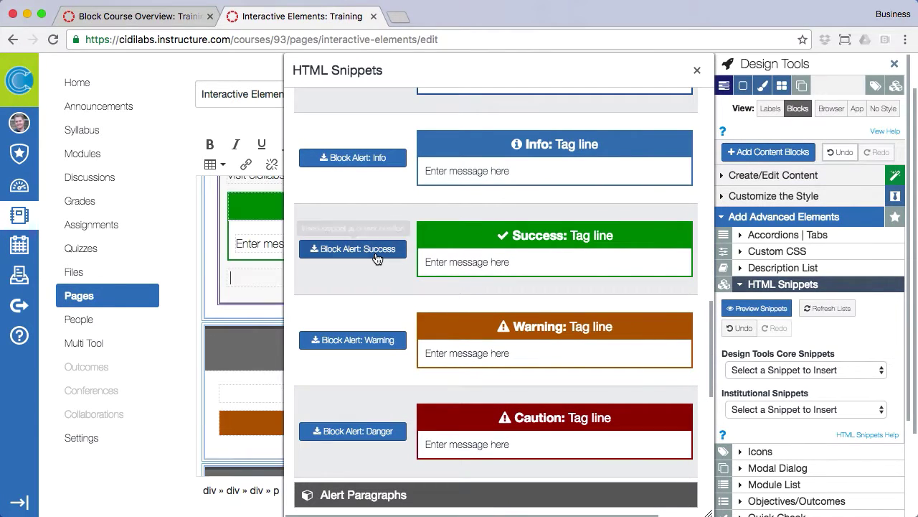
click(697, 70)
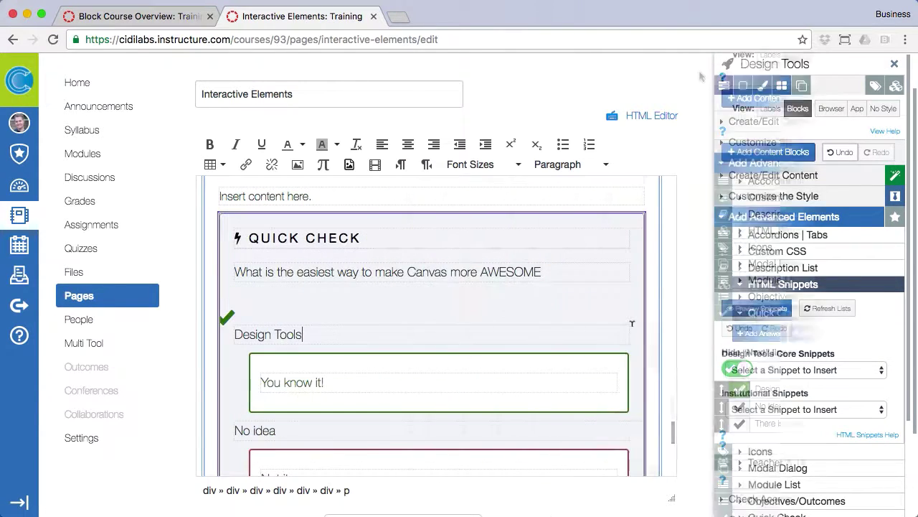
Step: Change the correct Quick Check answer to 'Design Tools for sure'
click(632, 324)
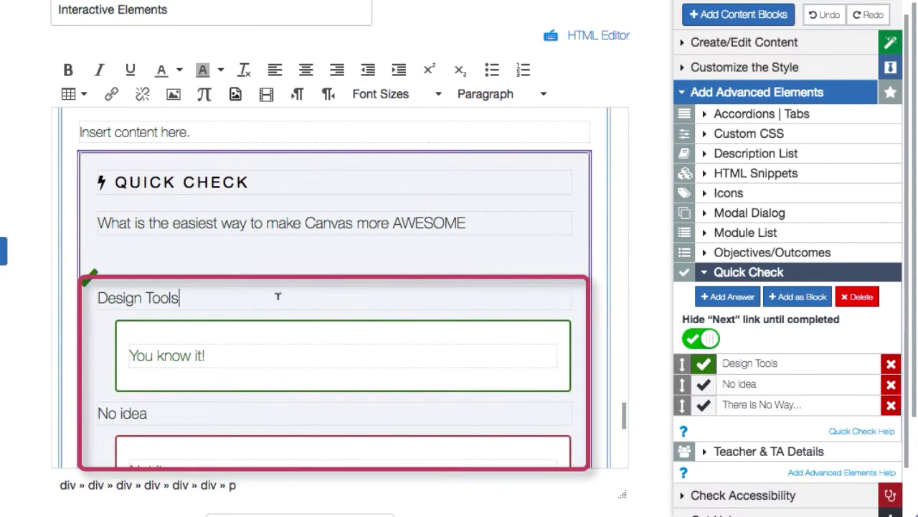
text(for sure)
scroll(205, 322, down, 3)
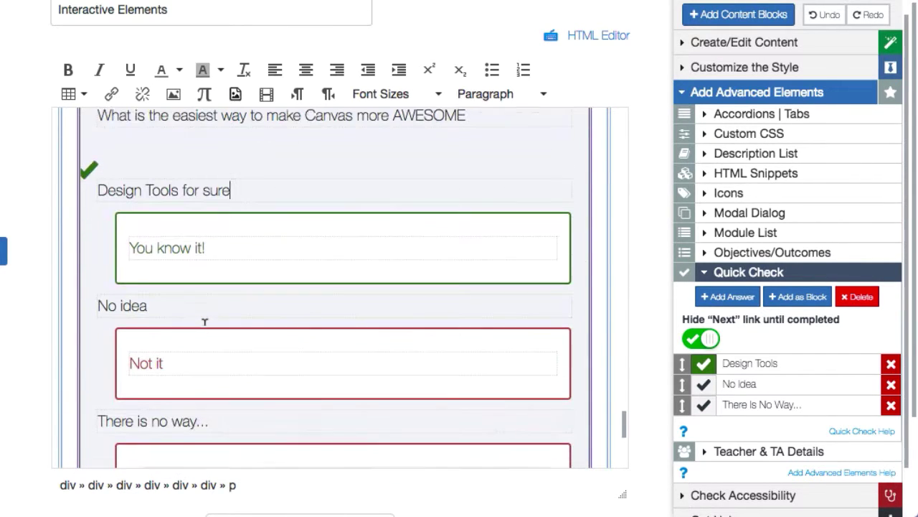
scroll(204, 322, down, 2)
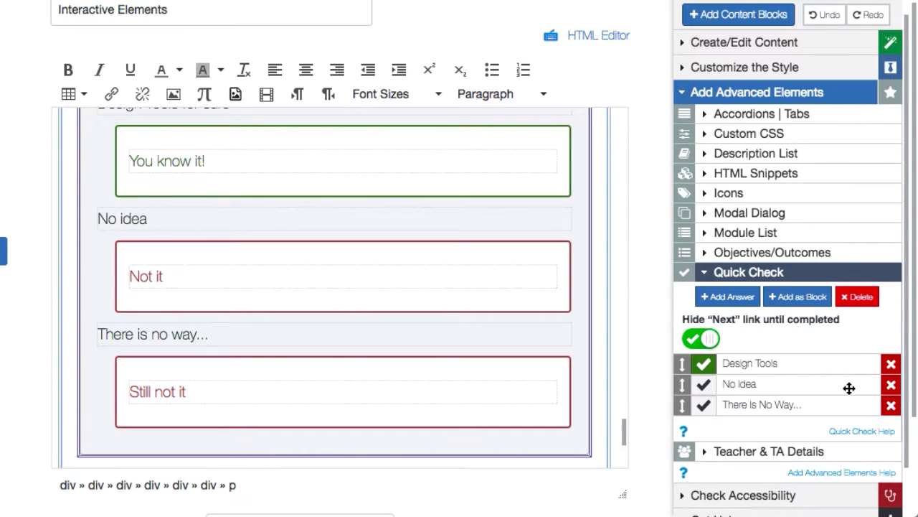
Step: Move the 'No idea' answer above 'Design Tools for sure' and save the page
drag(848, 388, 850, 362)
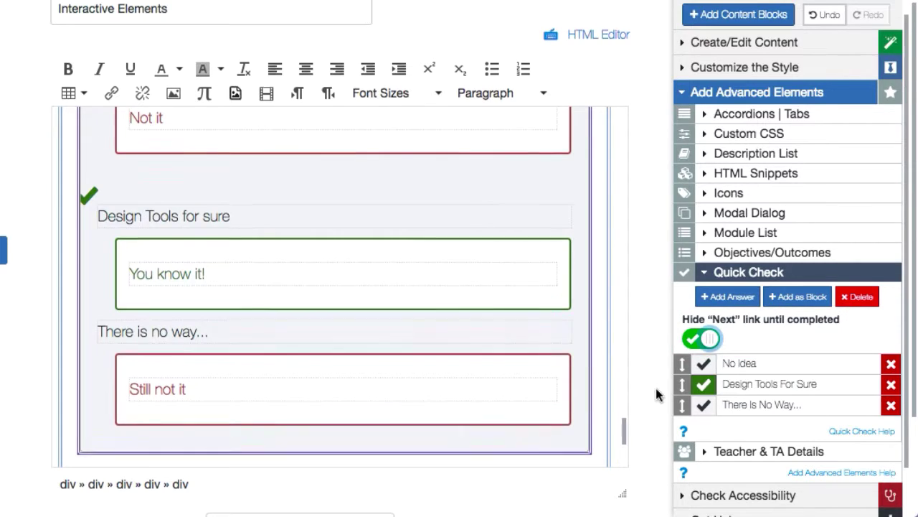
scroll(655, 385, down, 3)
click(603, 470)
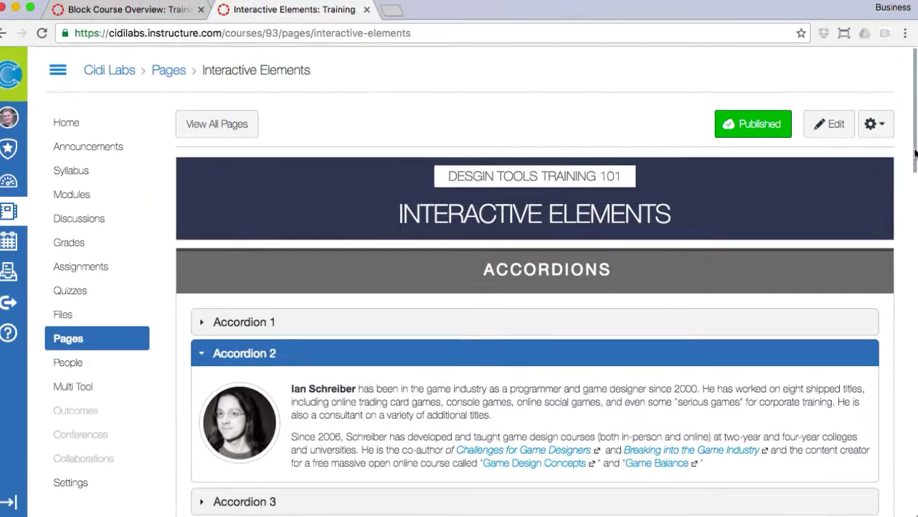
Step: Scroll to the saved Quick Check listing 'No idea', 'Design Tools for sure', 'There is no way...'
drag(915, 158, 902, 443)
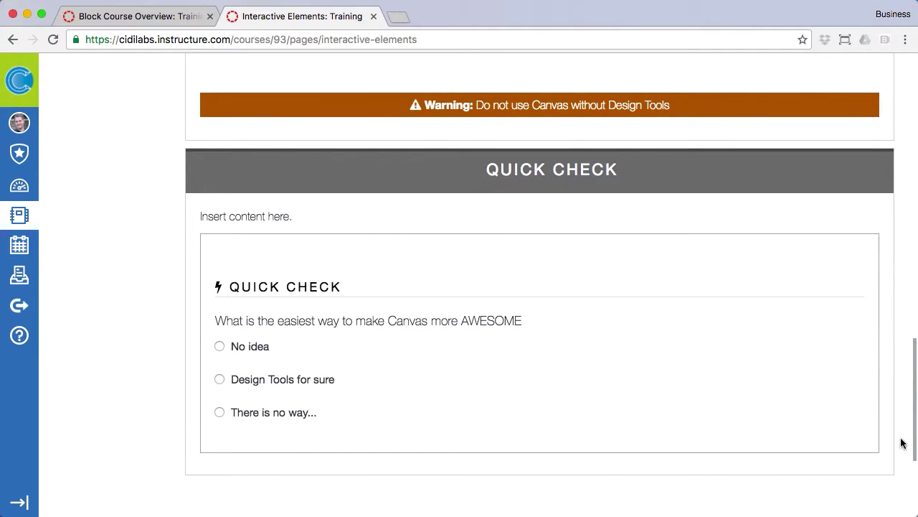